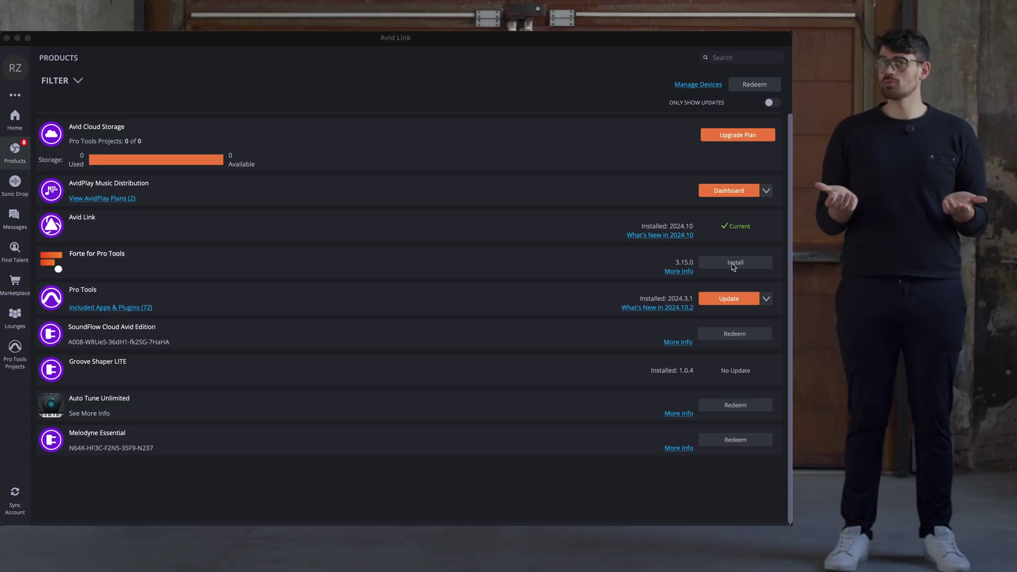
Start the Forte for Pro Tools installation from Avid Link's Products page.
click(735, 263)
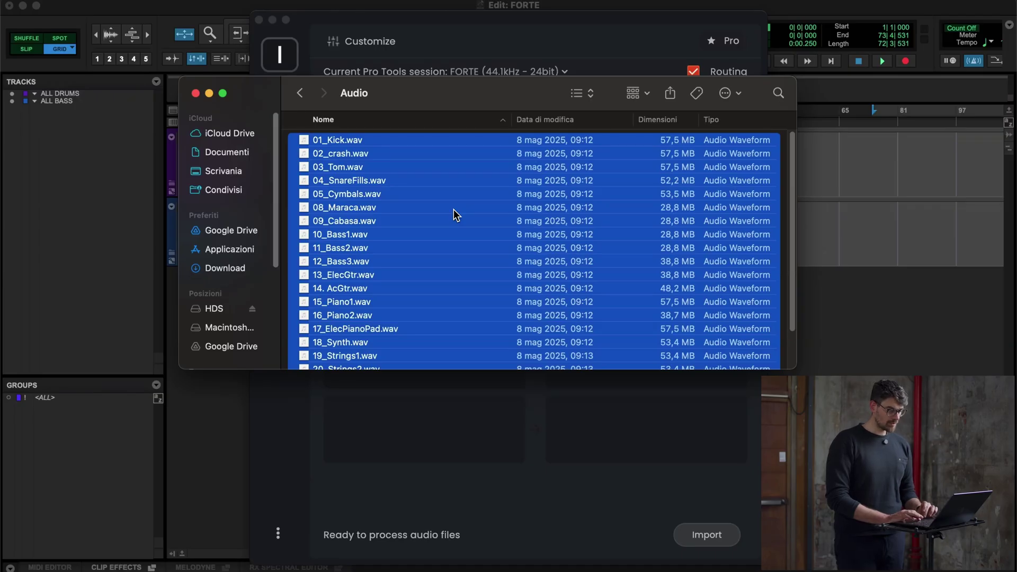
Drop the 21 session WAV files from the Audio folder onto Forte for processing.
scroll(453, 209, down, 2)
scroll(453, 208, up, 2)
drag(453, 209, 517, 414)
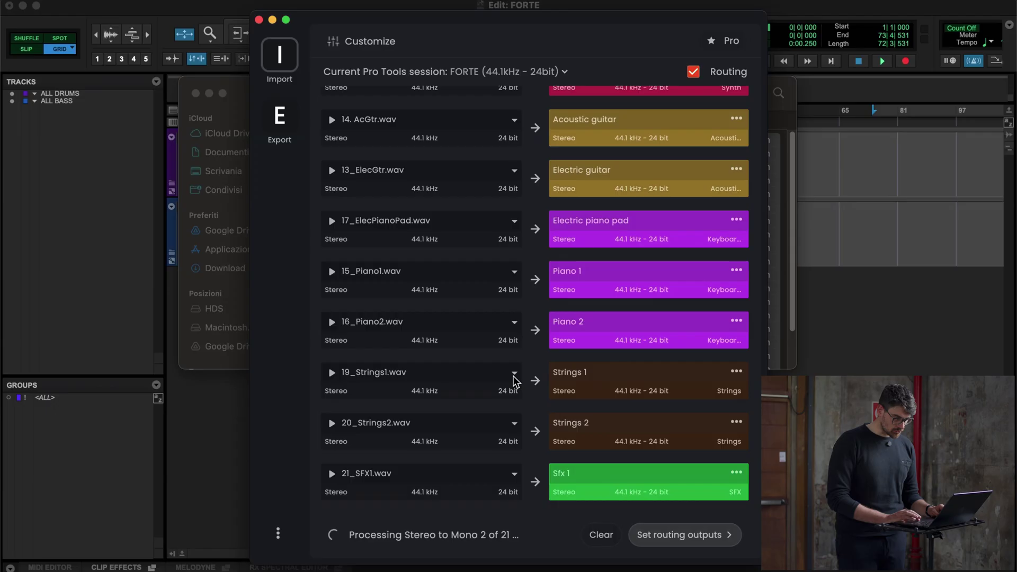
Rename the Synth track to STH 1.
double_click(565, 325)
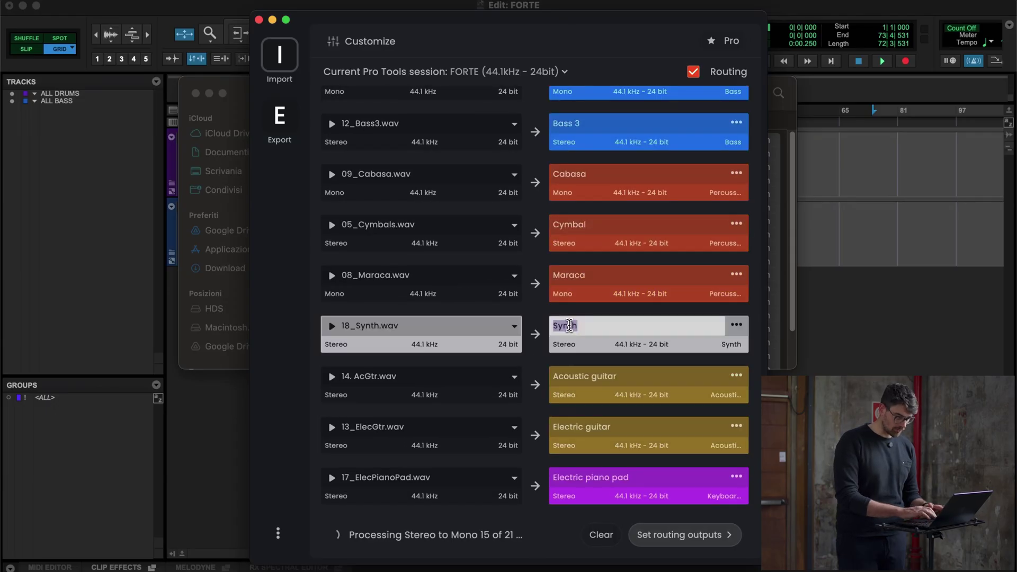
text(STH 1)
key(Return)
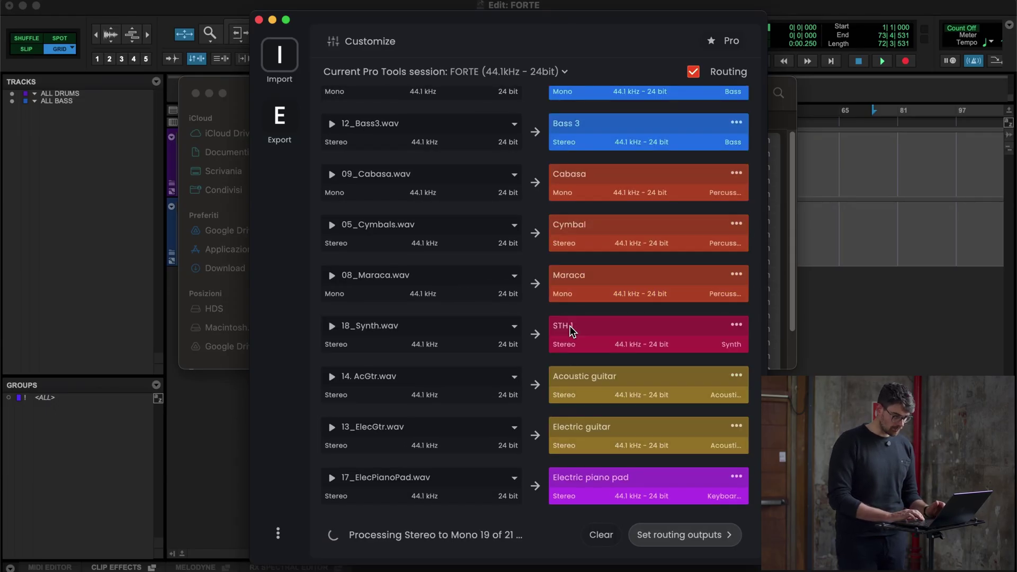
Preview 10_Bass1.wav, skipping ahead to later points in the file.
scroll(647, 301, up, 4)
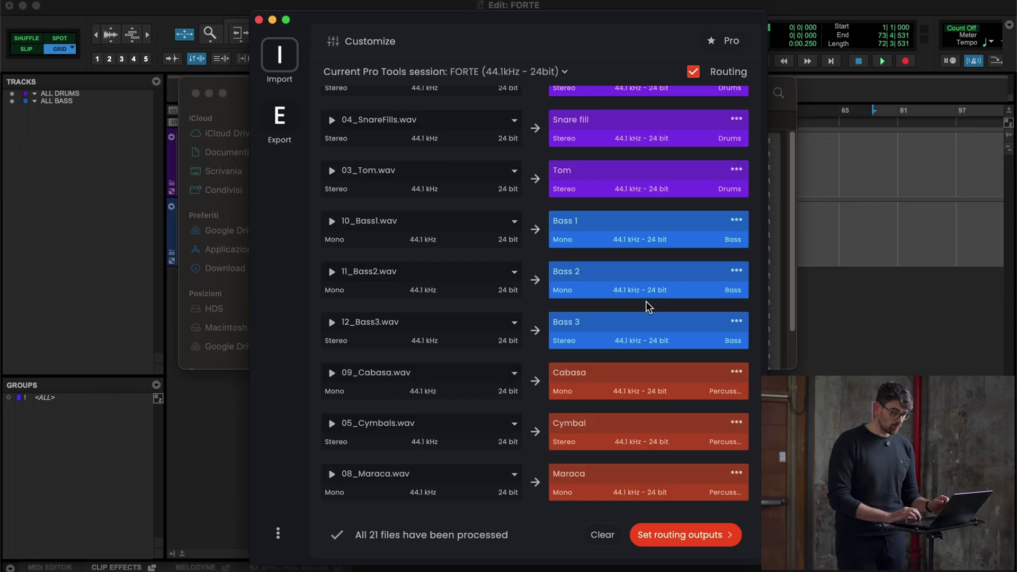
scroll(647, 302, up, 3)
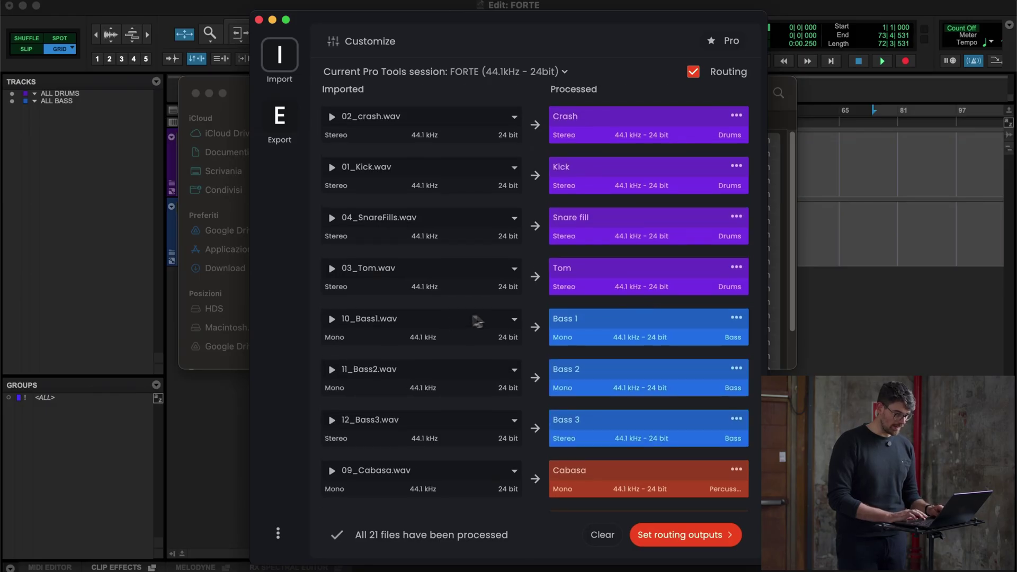
scroll(348, 326, down, 2)
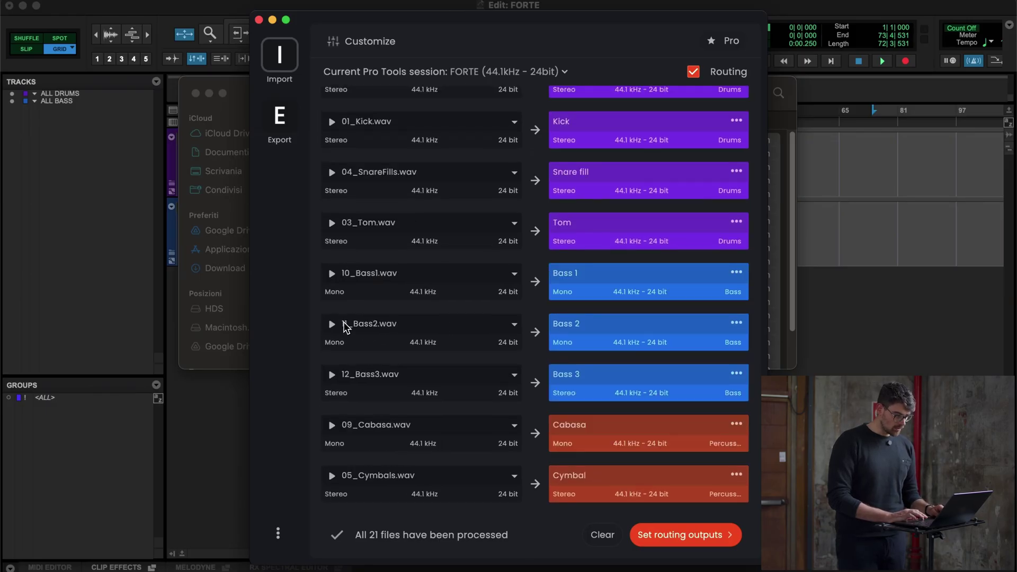
click(332, 273)
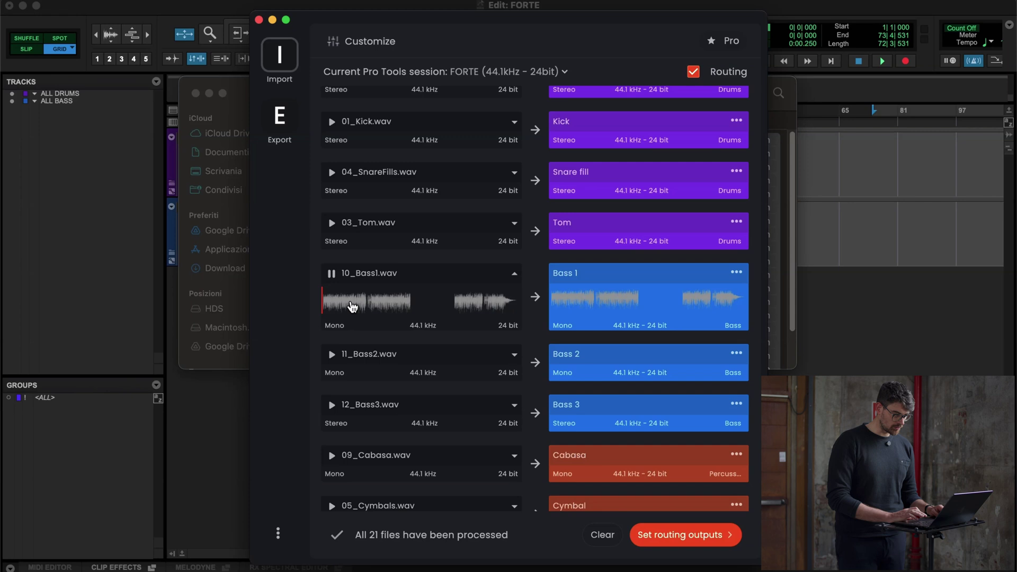
click(378, 304)
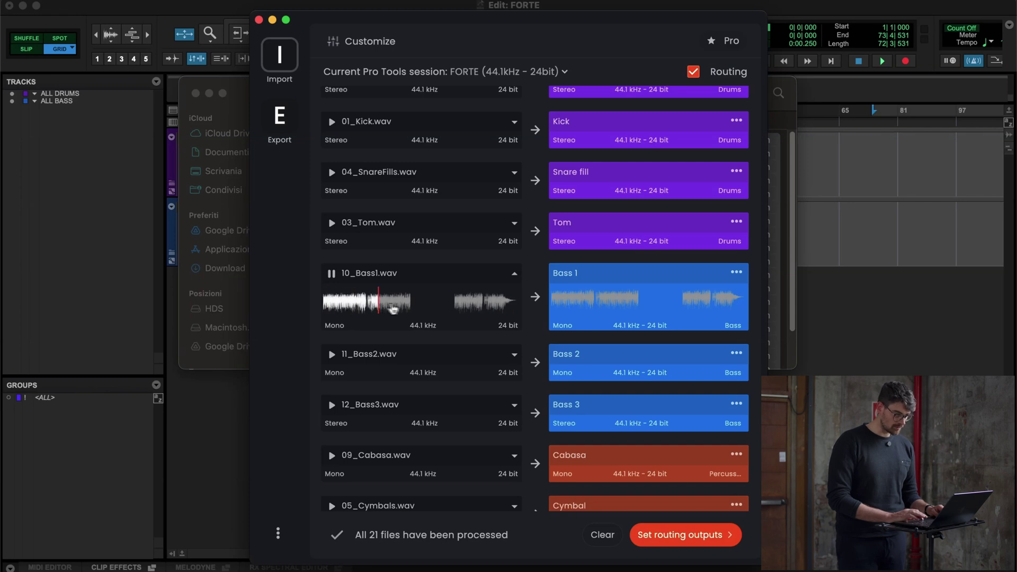
click(403, 306)
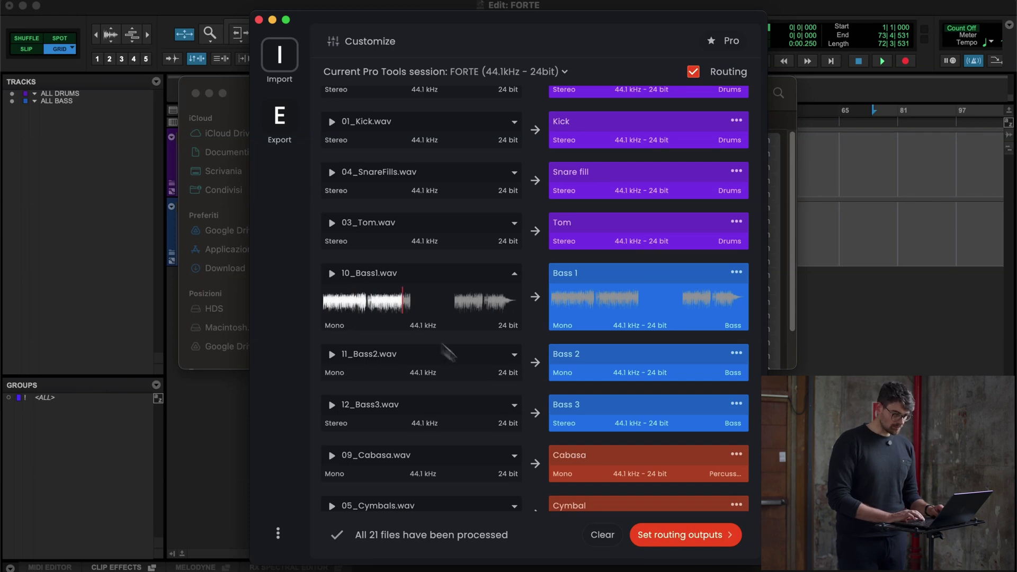
scroll(526, 415, down, 10)
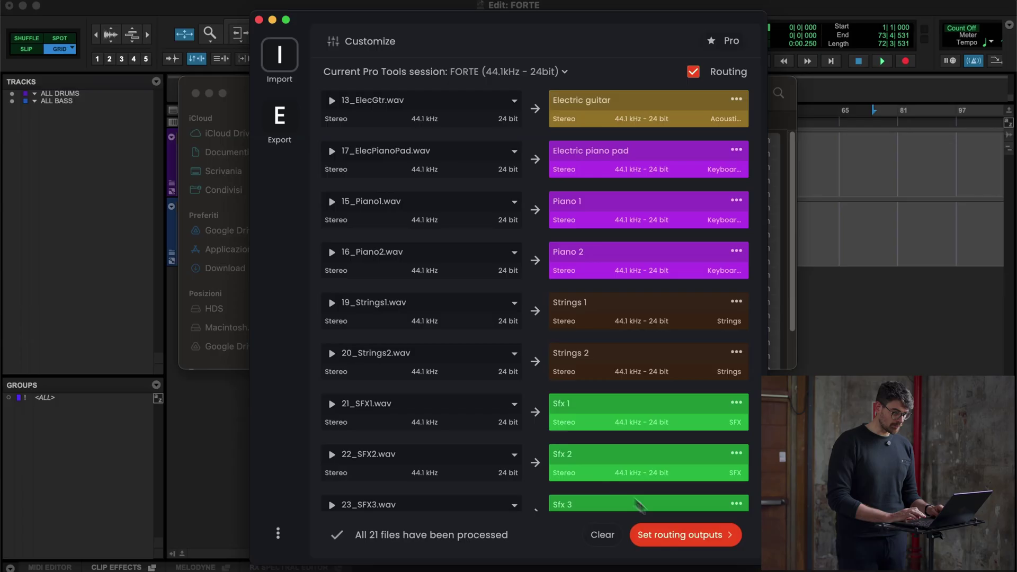
In the routing outputs, send Strings 1 and Strings 2 to the ALL MUSIC bus.
click(690, 535)
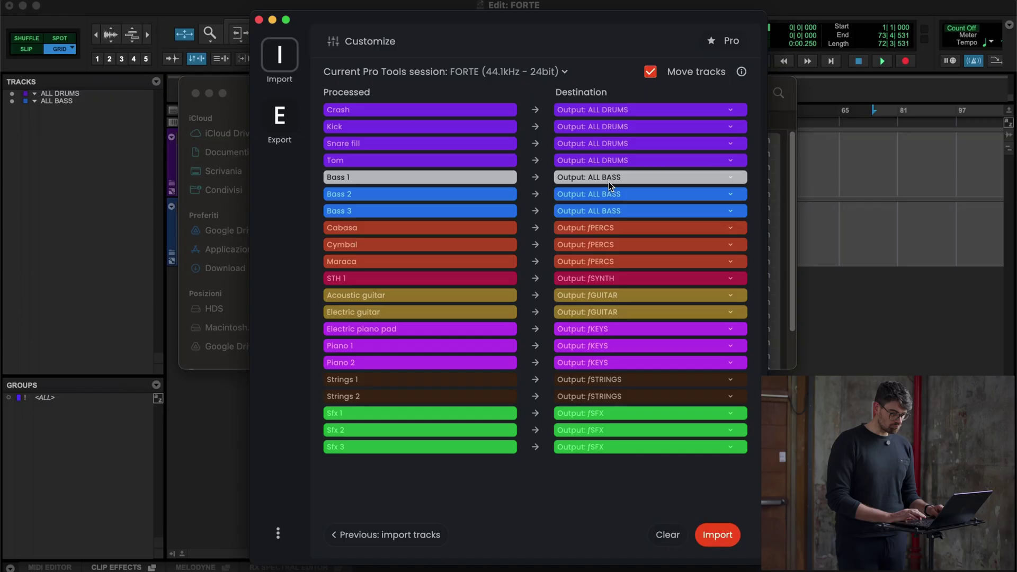
click(617, 228)
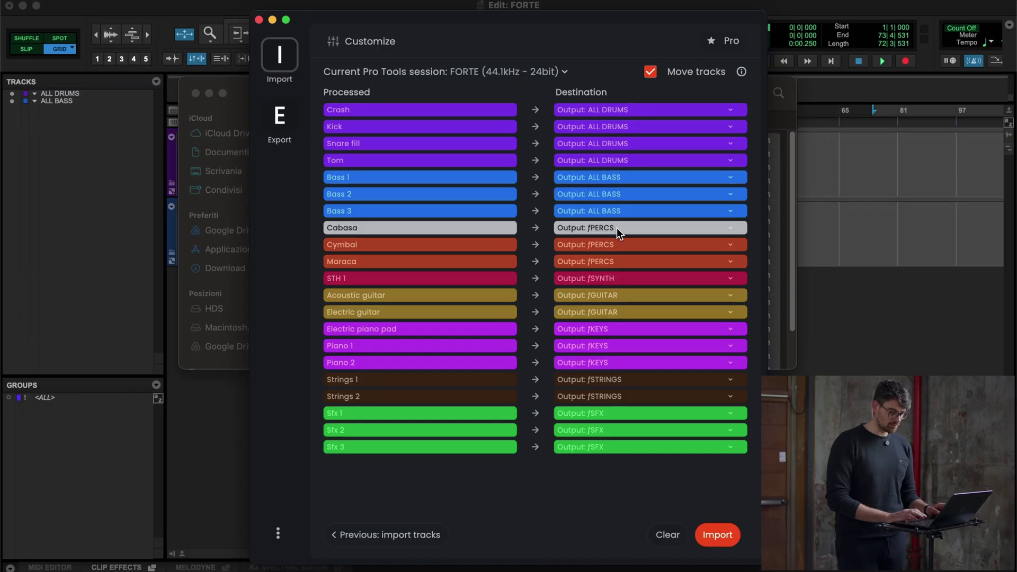
click(622, 383)
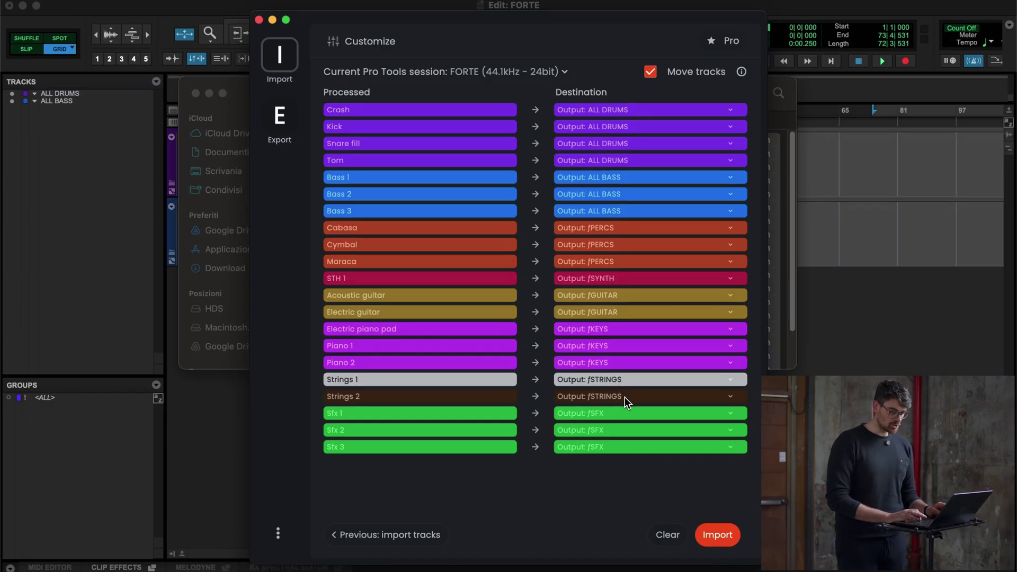
shift+click(625, 397)
click(730, 392)
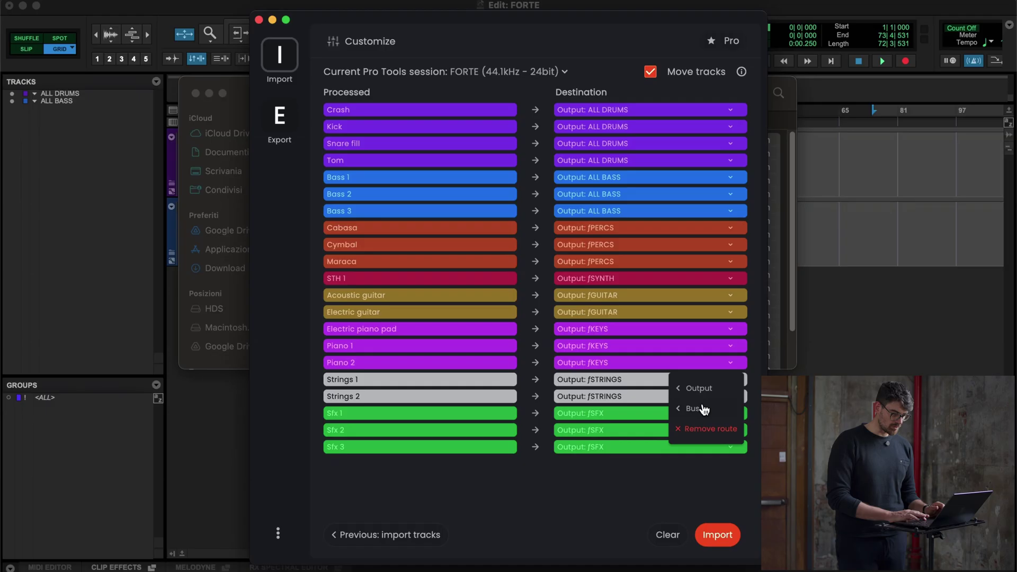
click(704, 410)
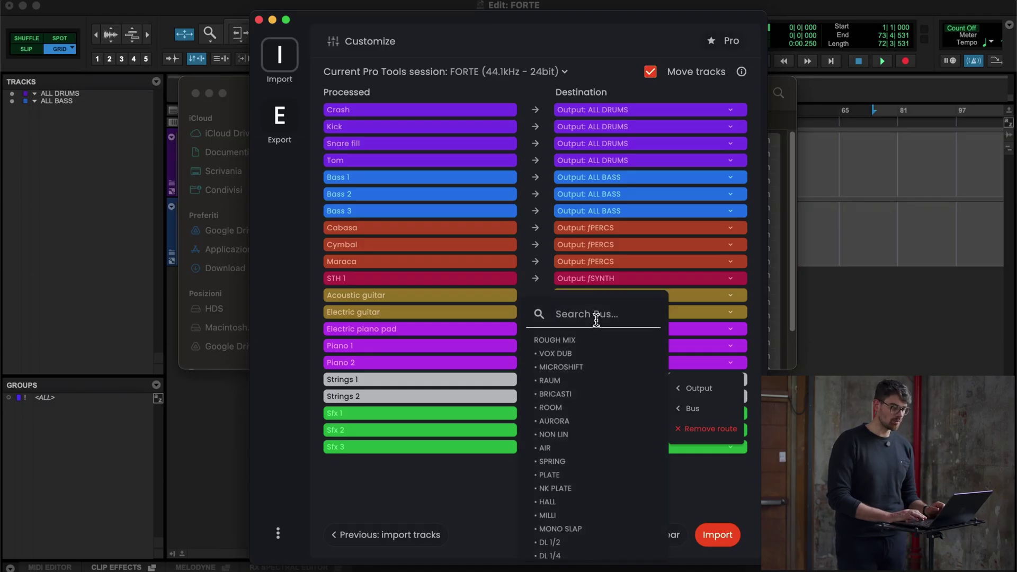
text(all)
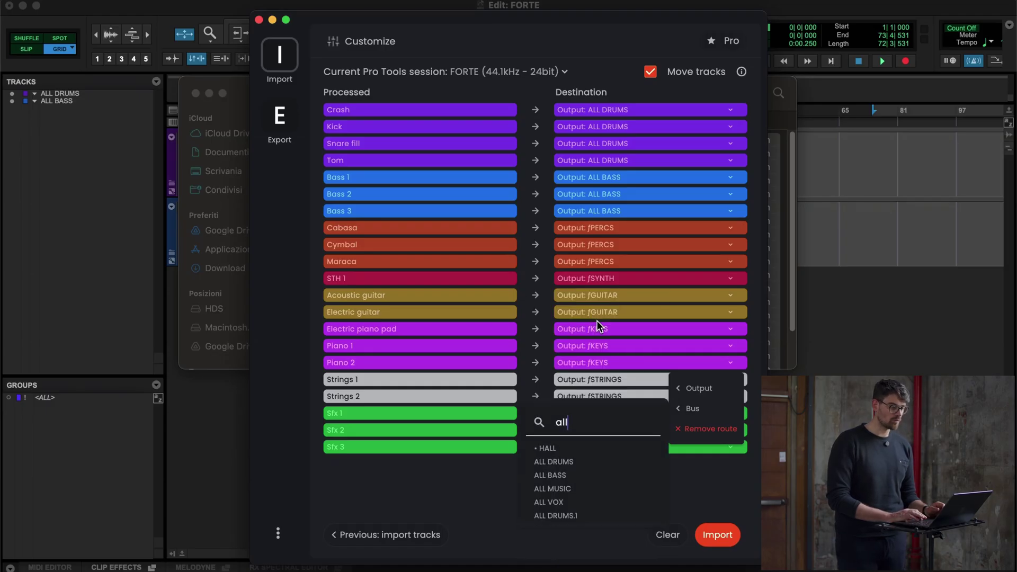
click(588, 492)
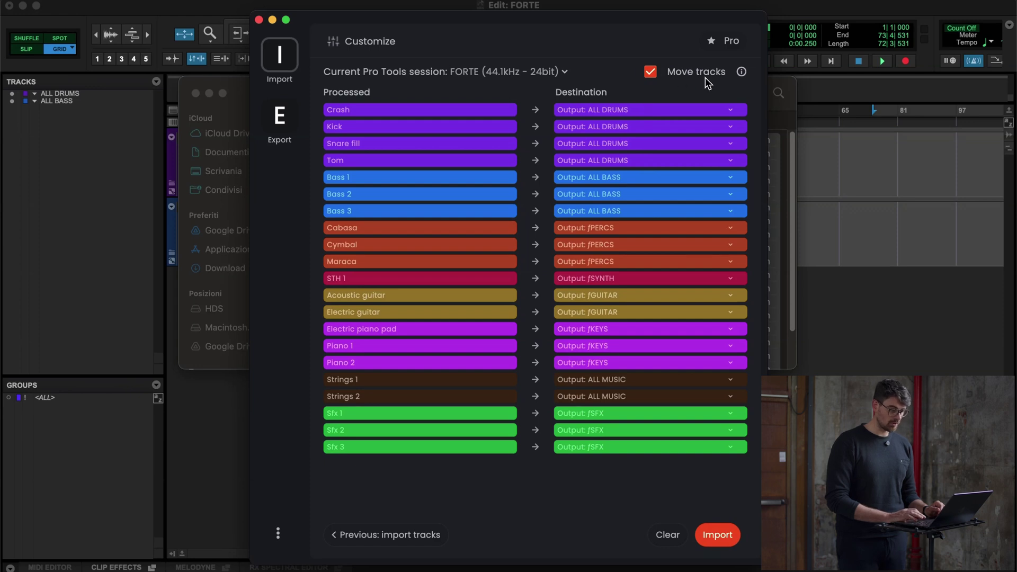
Import the processed tracks into the FORTE session and expand the ALL DRUMS folder track.
click(719, 536)
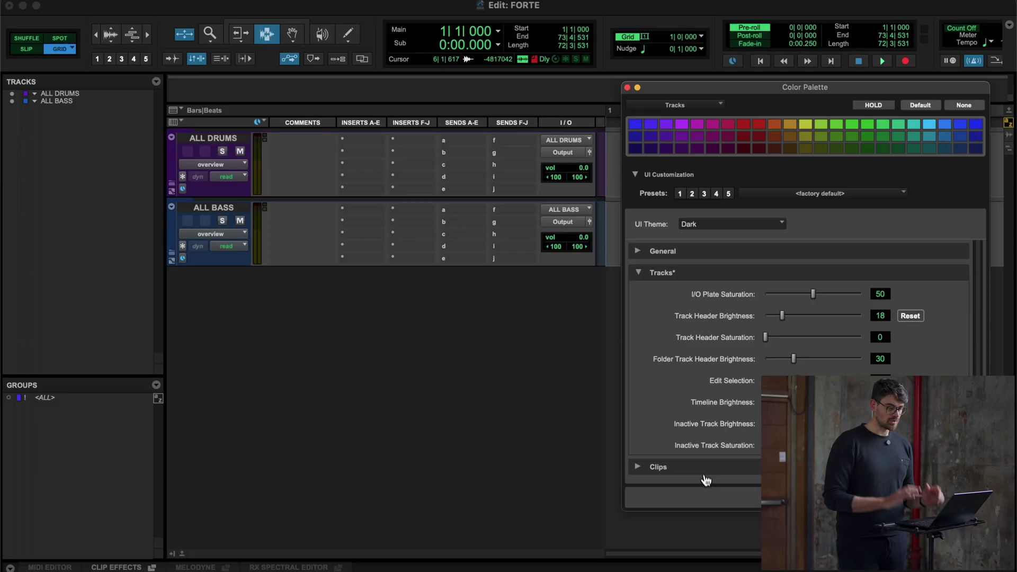
key(Return)
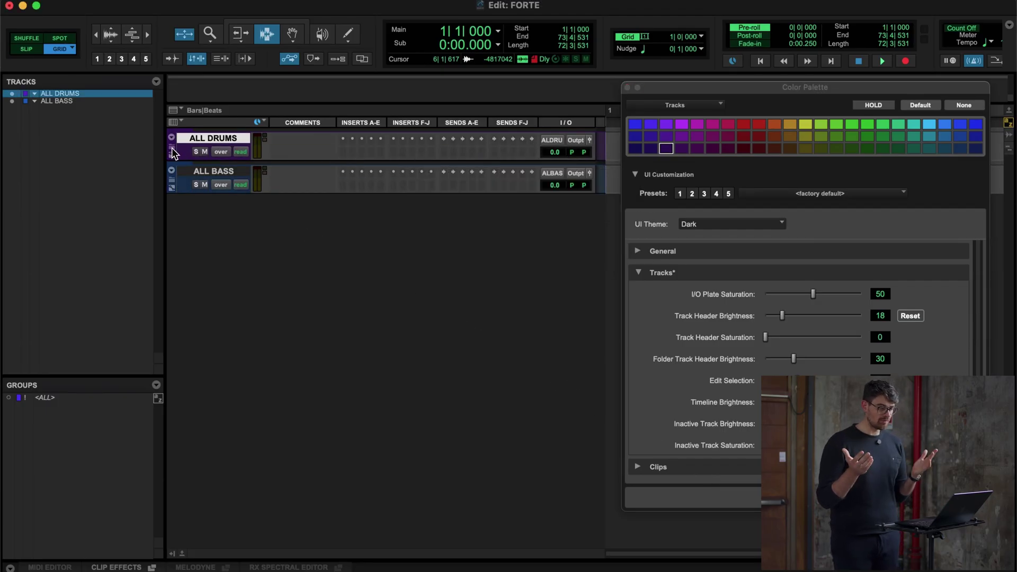
click(172, 148)
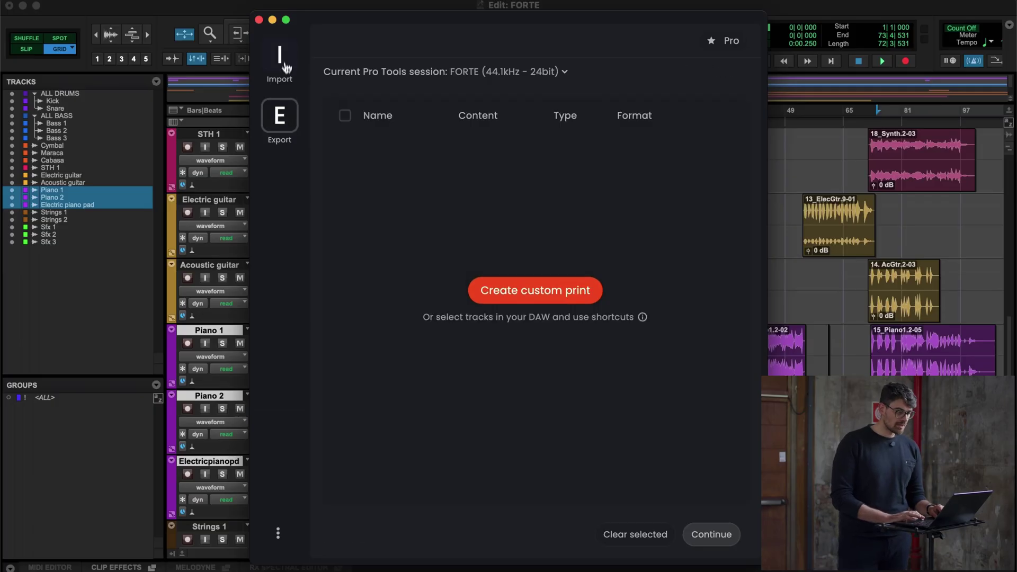
Create a DRUMS custom print of Kick and Snare as one stereo interleaved file.
click(285, 54)
click(282, 119)
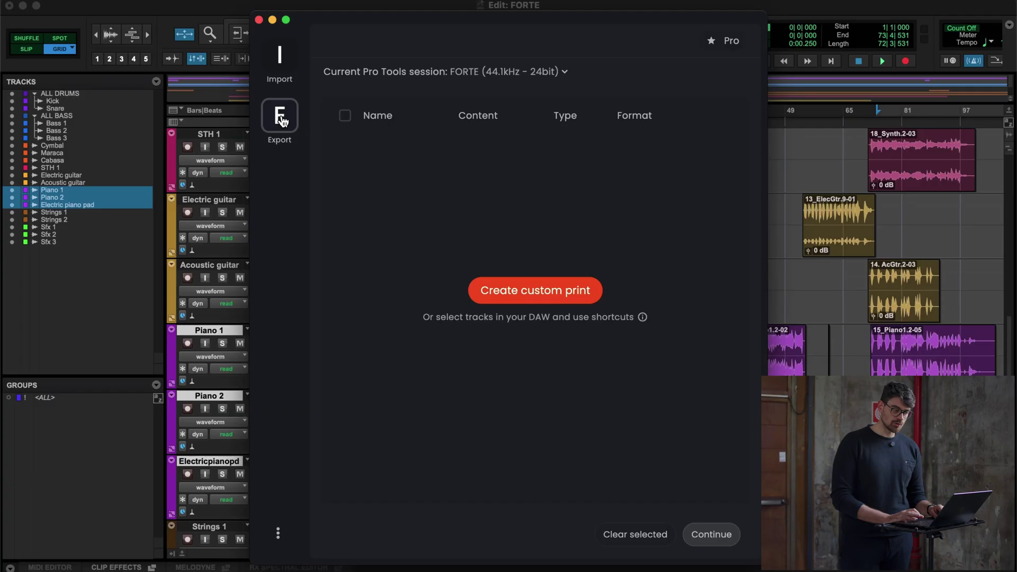
click(519, 300)
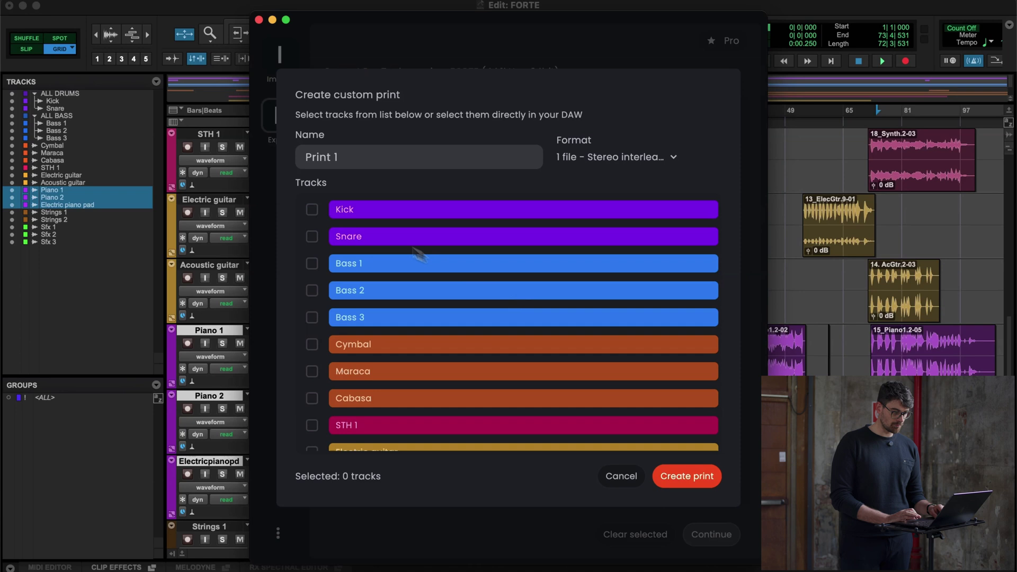
click(312, 210)
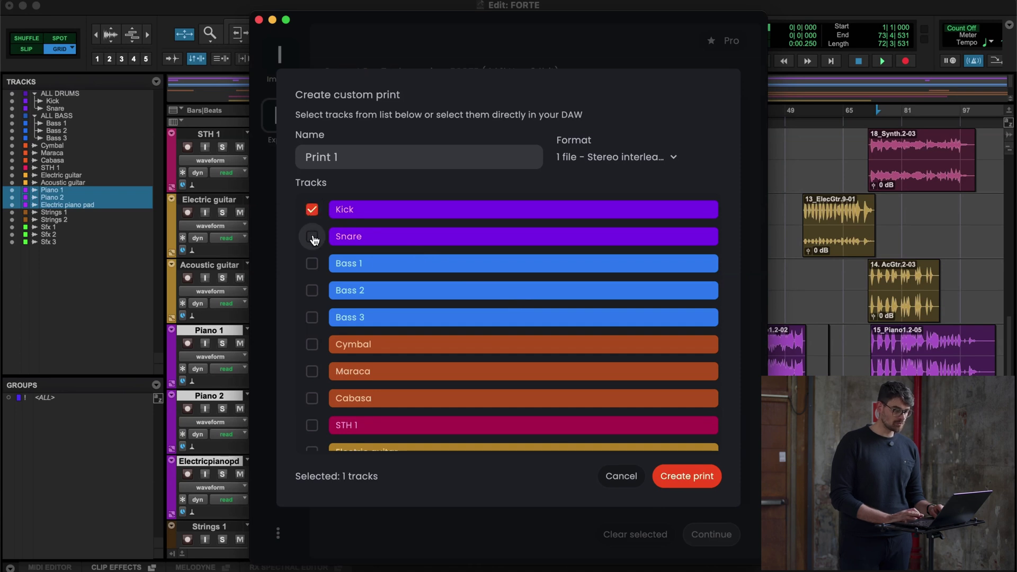
click(312, 238)
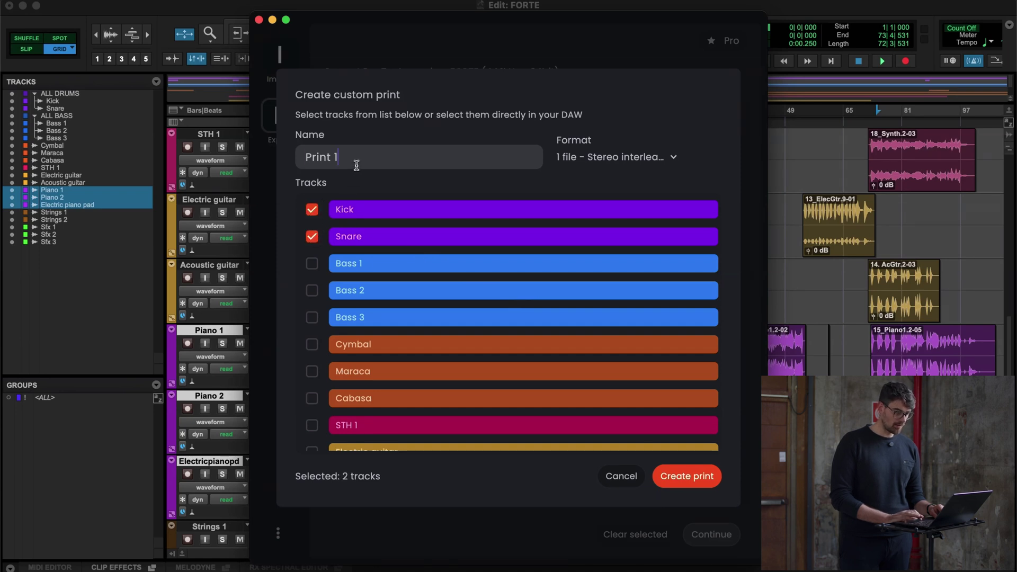
text(DRUMS)
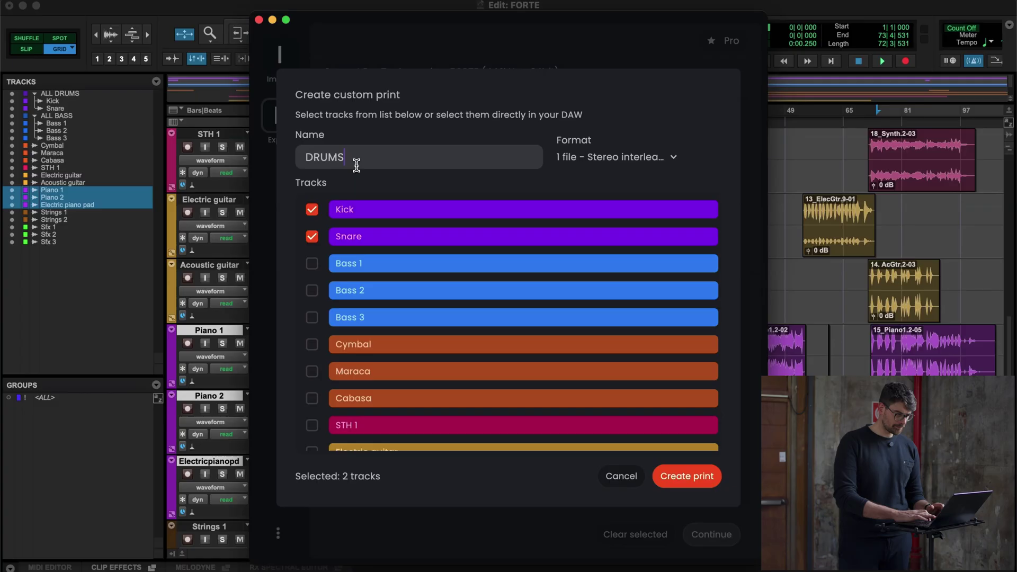
click(604, 169)
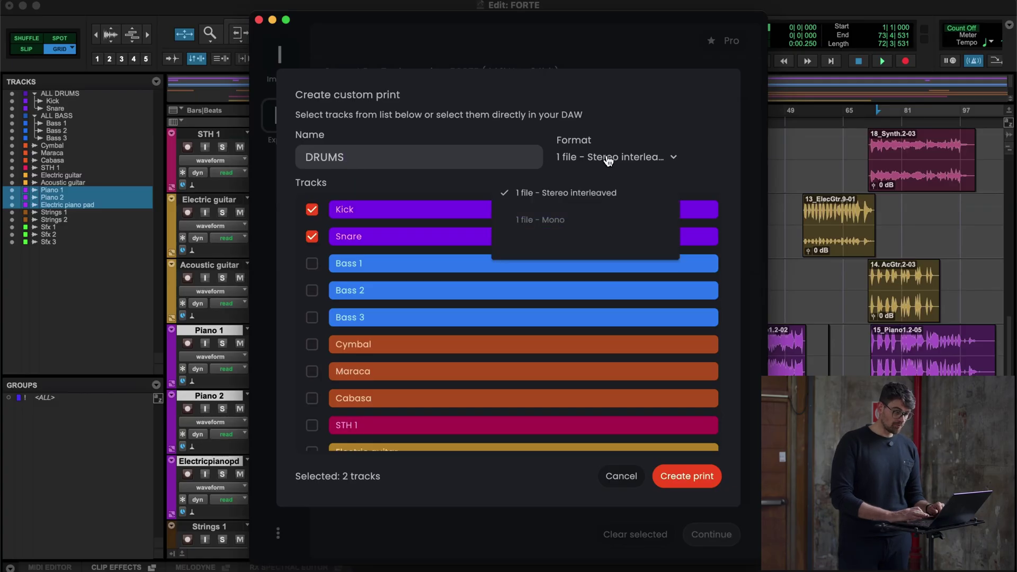
click(587, 196)
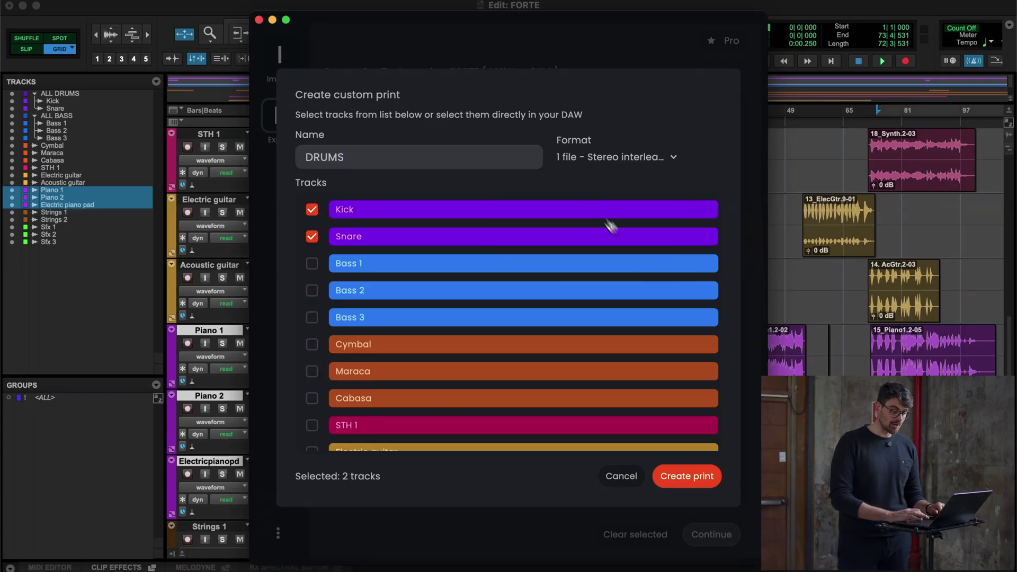
click(705, 473)
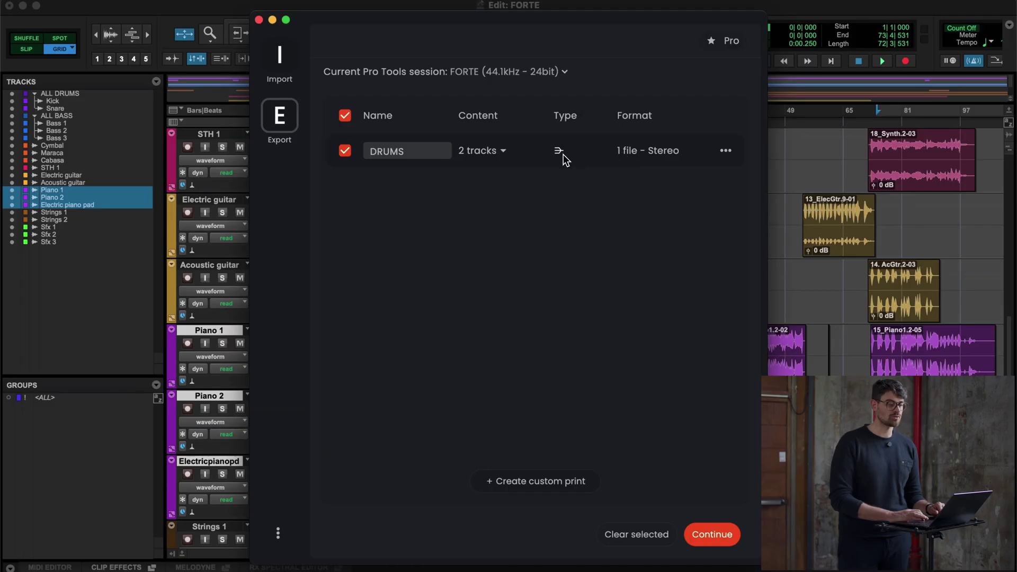
Create a BASS IND print exporting Bass 1–3 as individual stereo interleaved files.
click(548, 485)
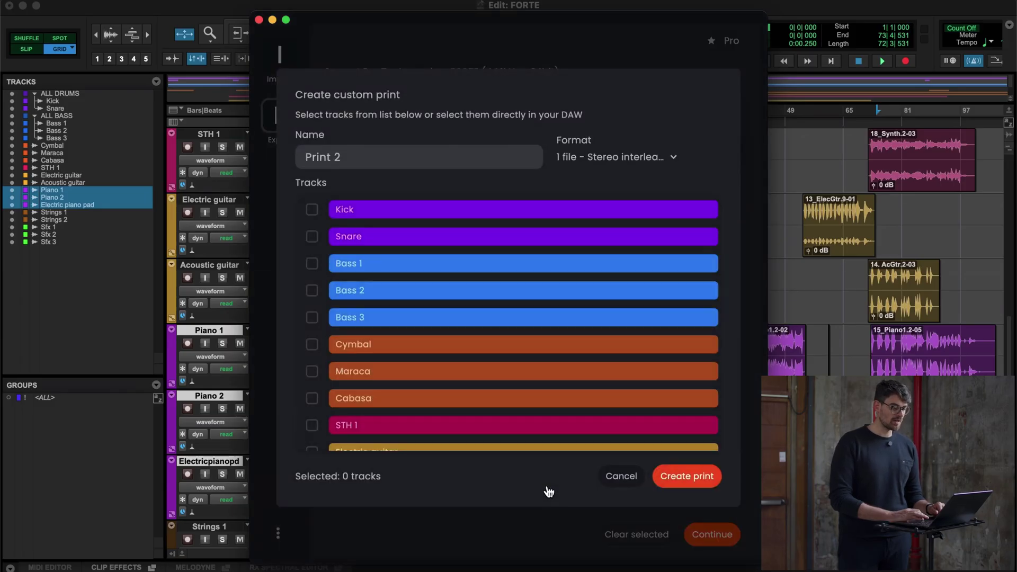
click(312, 264)
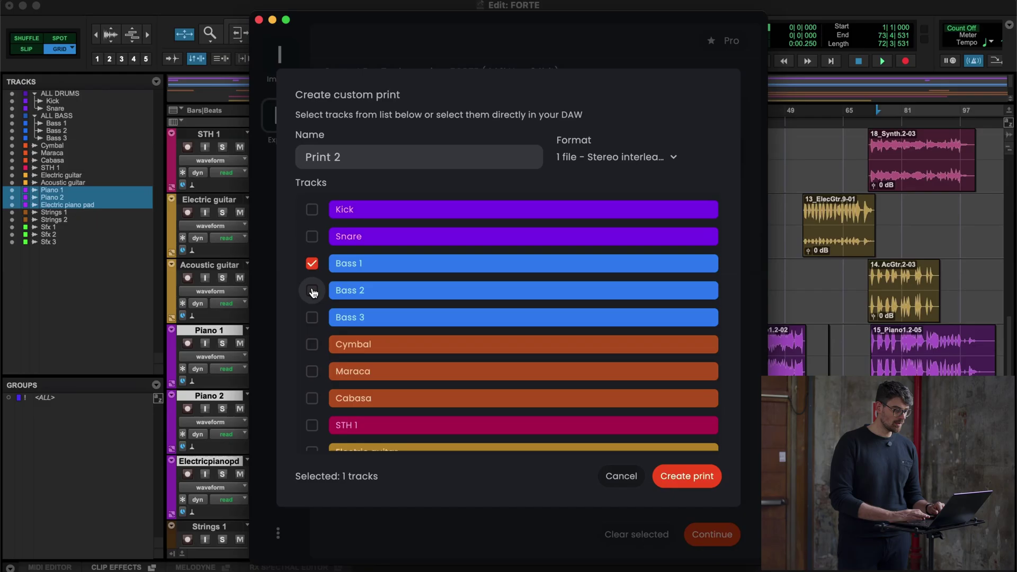
click(312, 291)
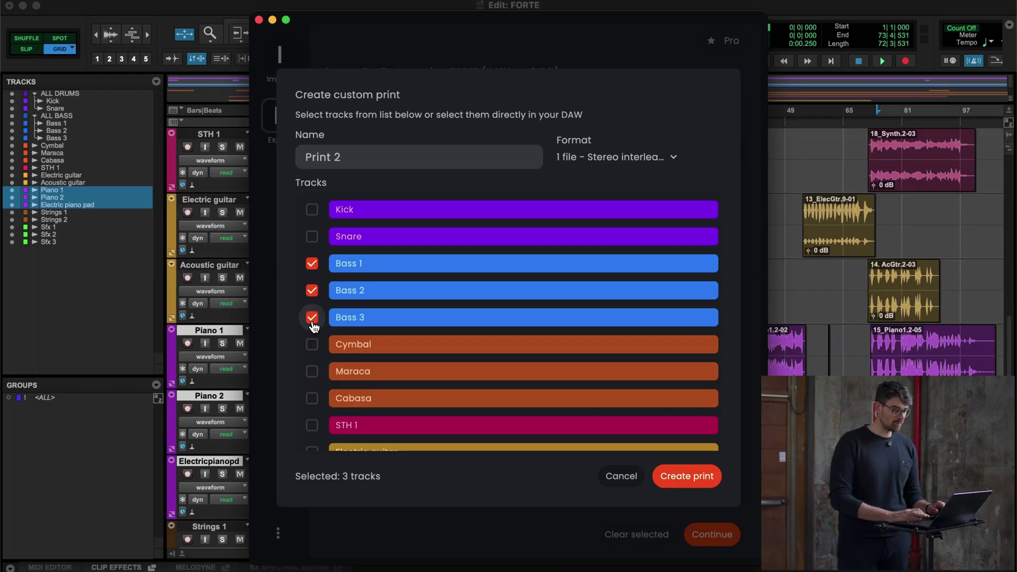
click(612, 158)
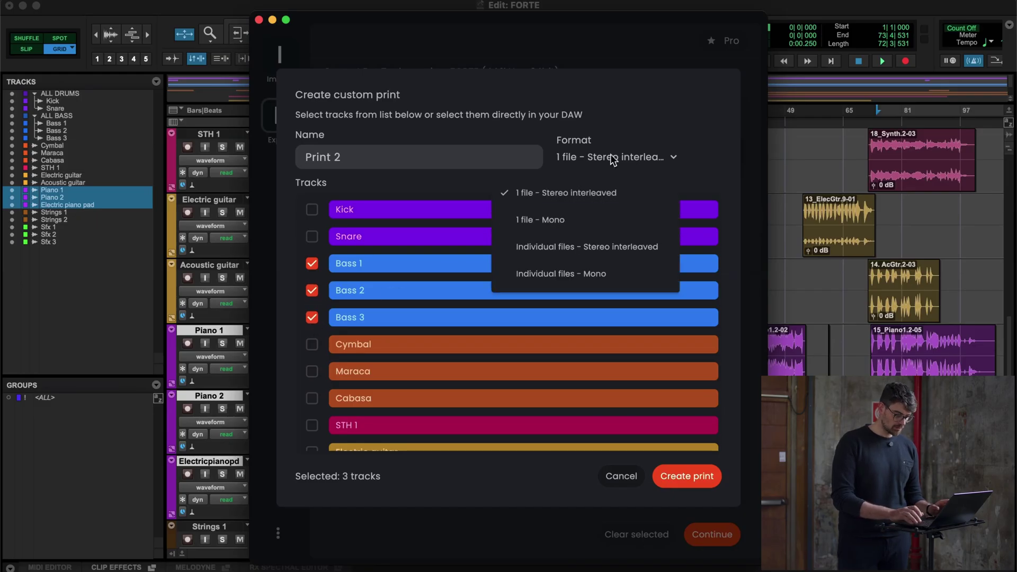
click(586, 245)
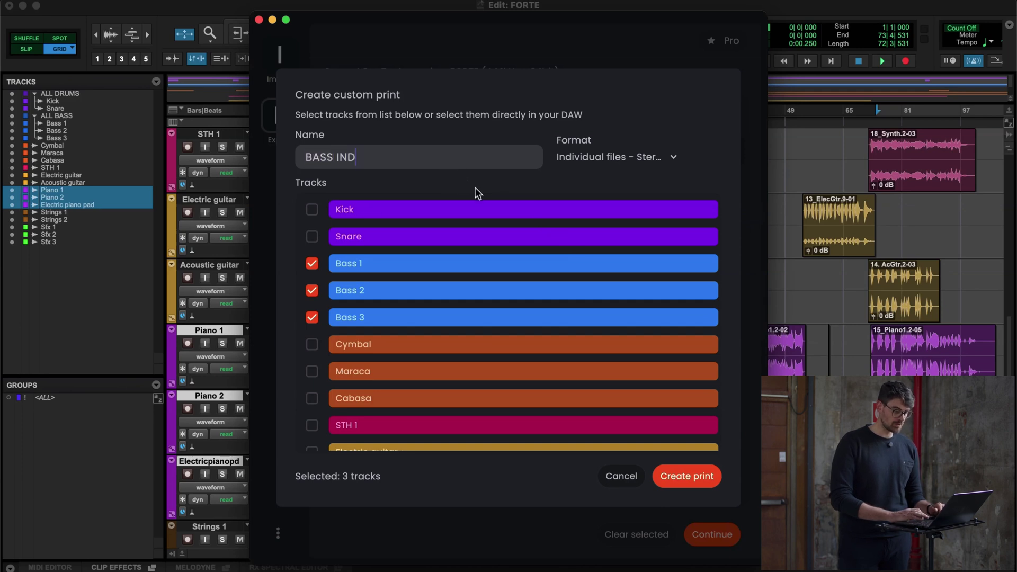
click(698, 477)
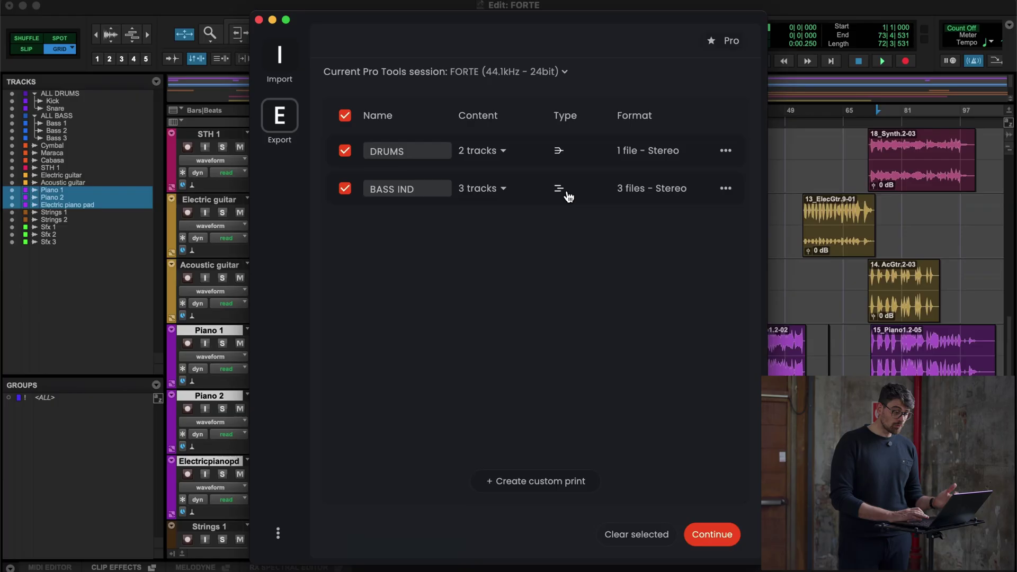
Select the Cymbal, Maraca and Cabasa tracks in Pro Tools for a single-file stereo print.
click(228, 320)
scroll(228, 327, down, 10)
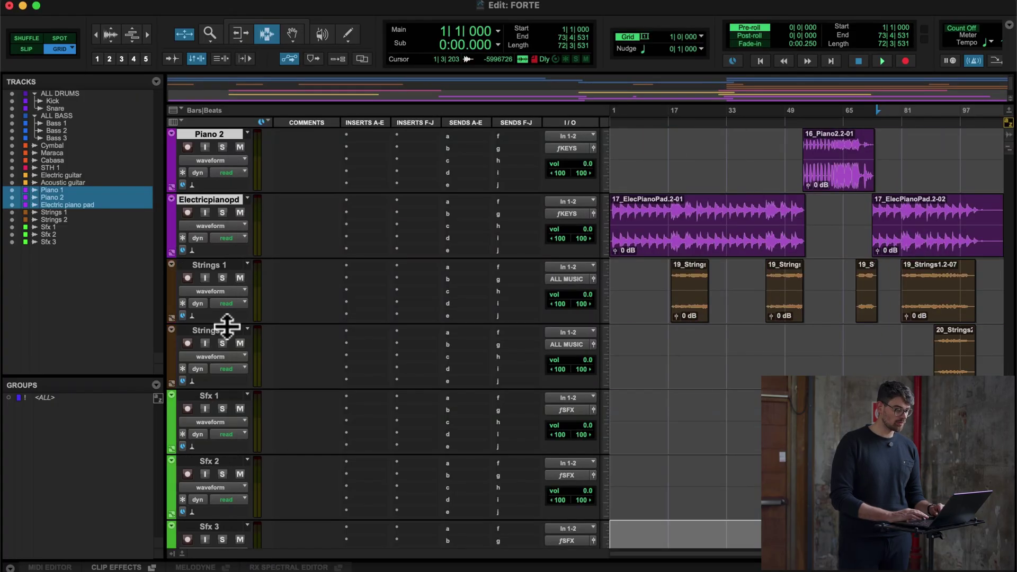
scroll(228, 327, up, 15)
scroll(228, 327, up, 3)
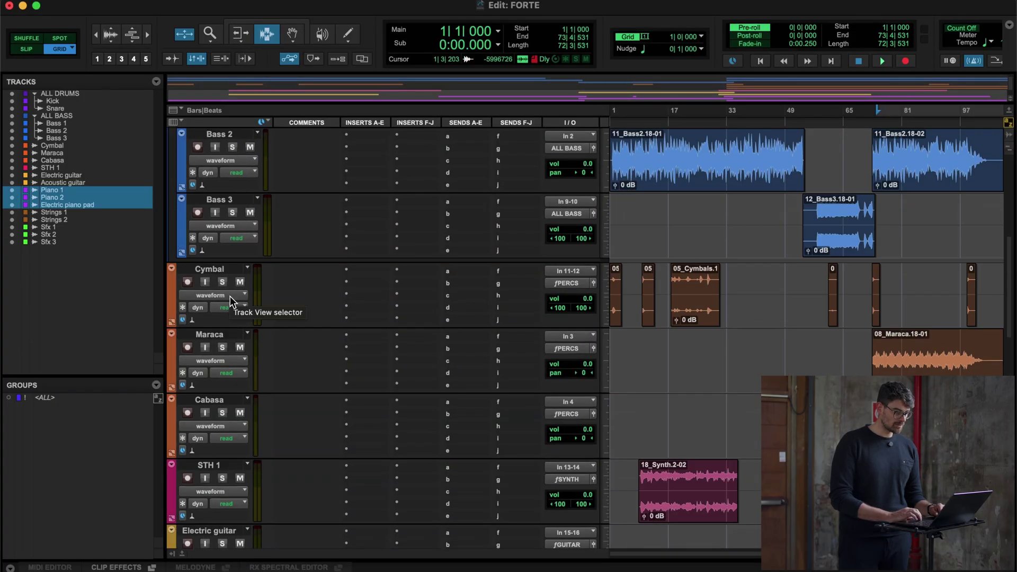
click(222, 273)
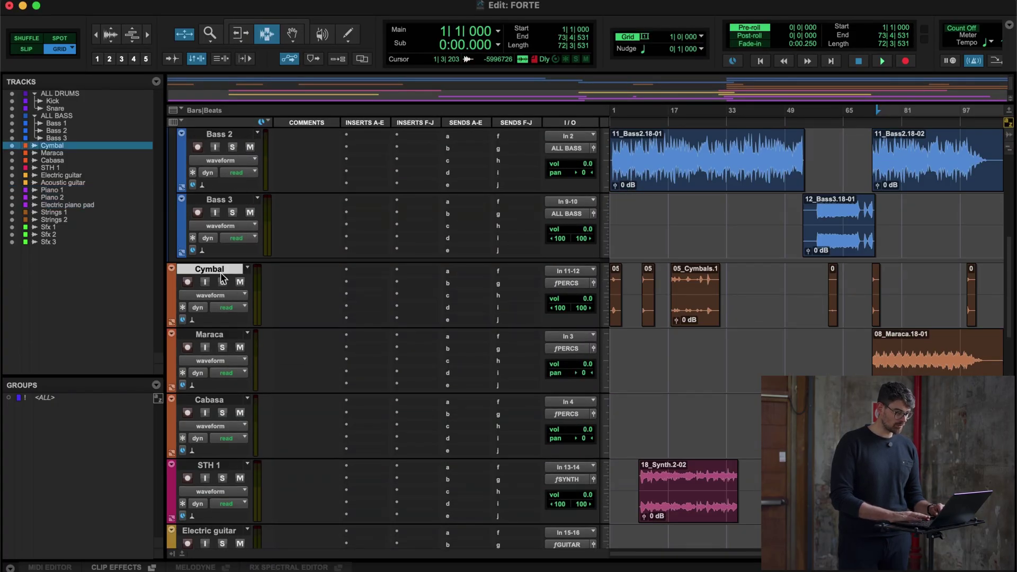
shift+click(209, 400)
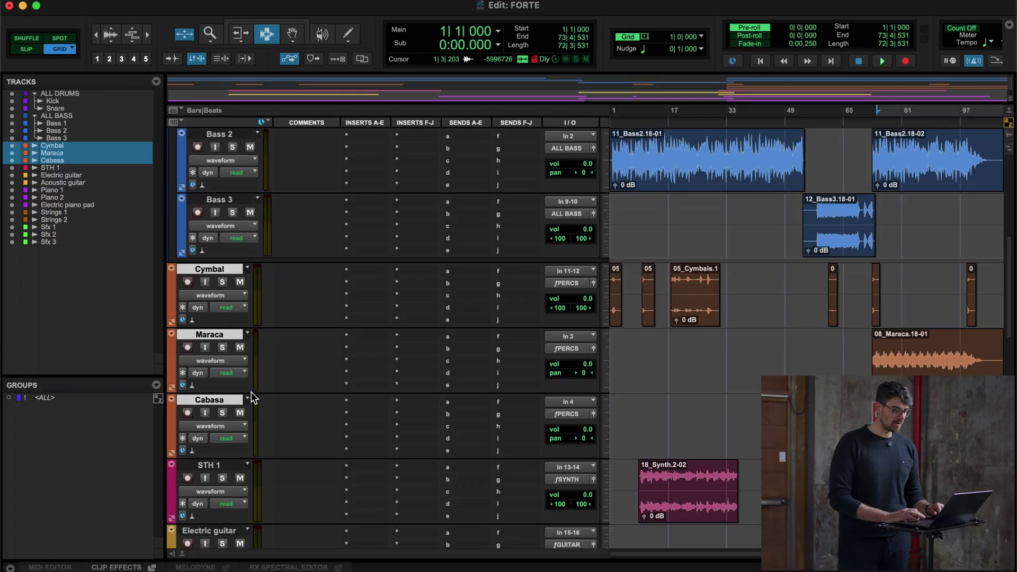
Select Piano 1, Piano 2 and Electricpianopd for a three-file print.
scroll(251, 397, down, 15)
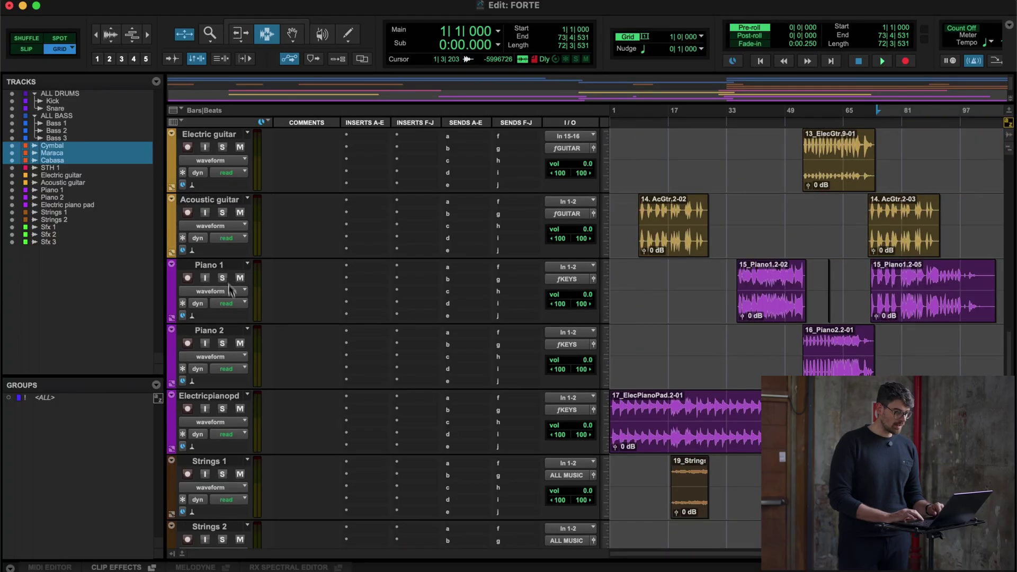
click(223, 265)
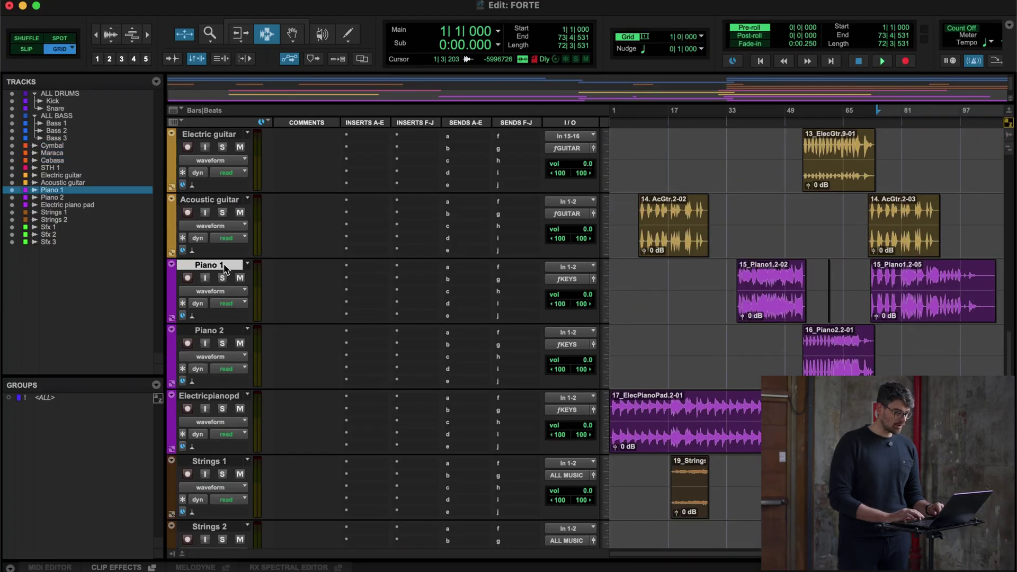
shift+click(227, 399)
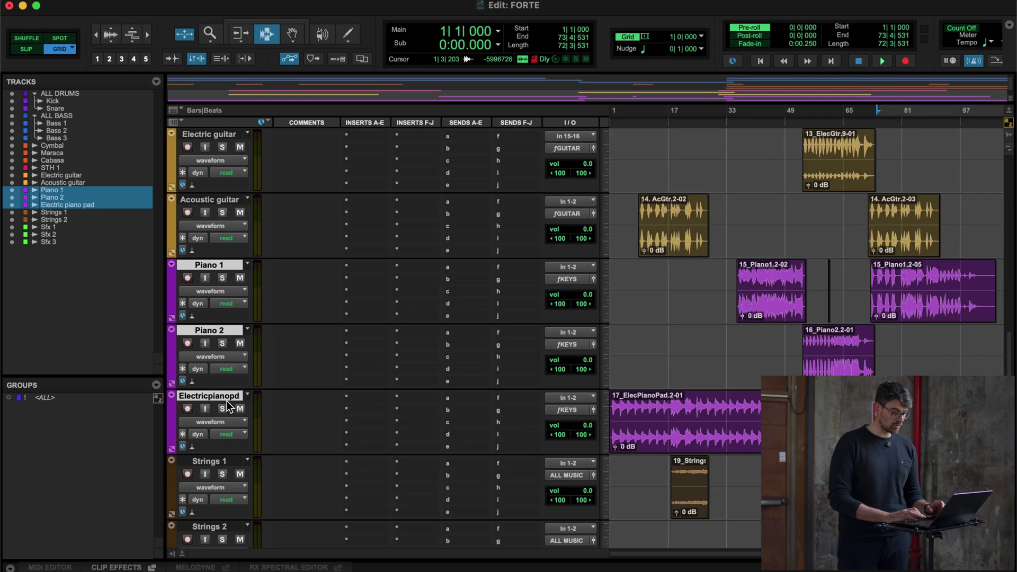
click(447, 569)
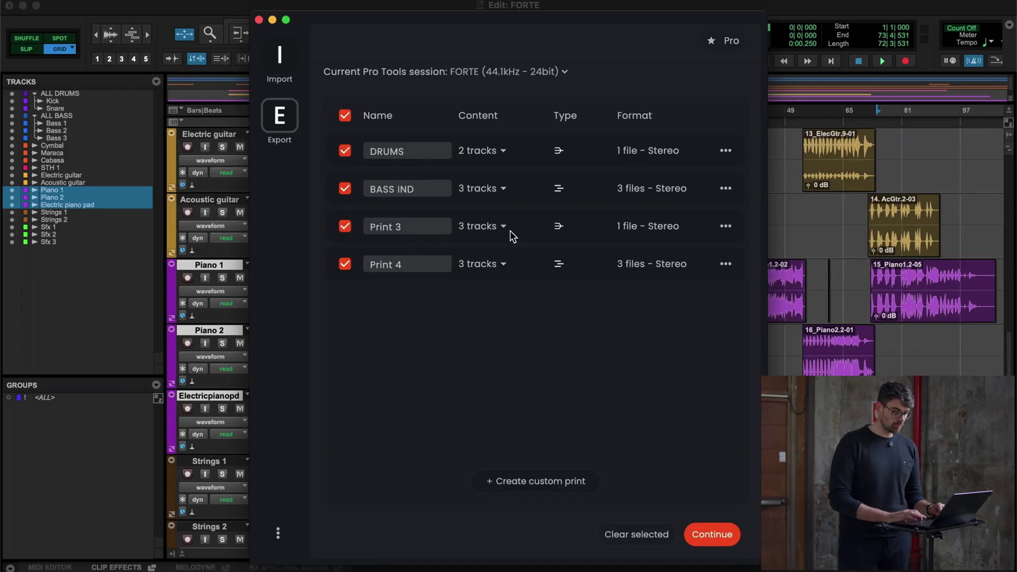
Enter PERC as the Print 3 name and PIANO IND as the Print 4 name.
click(415, 229)
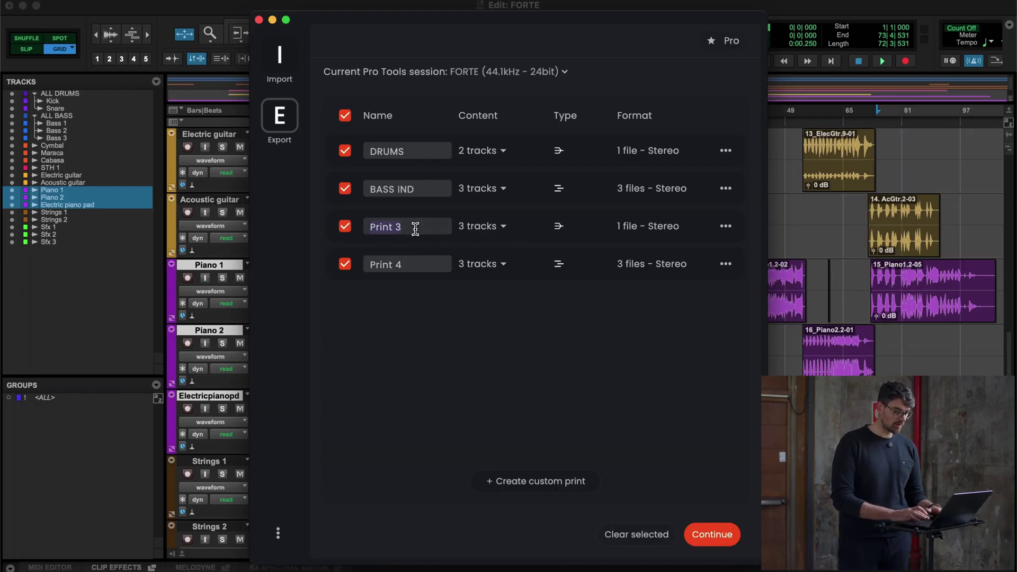
text(PERC)
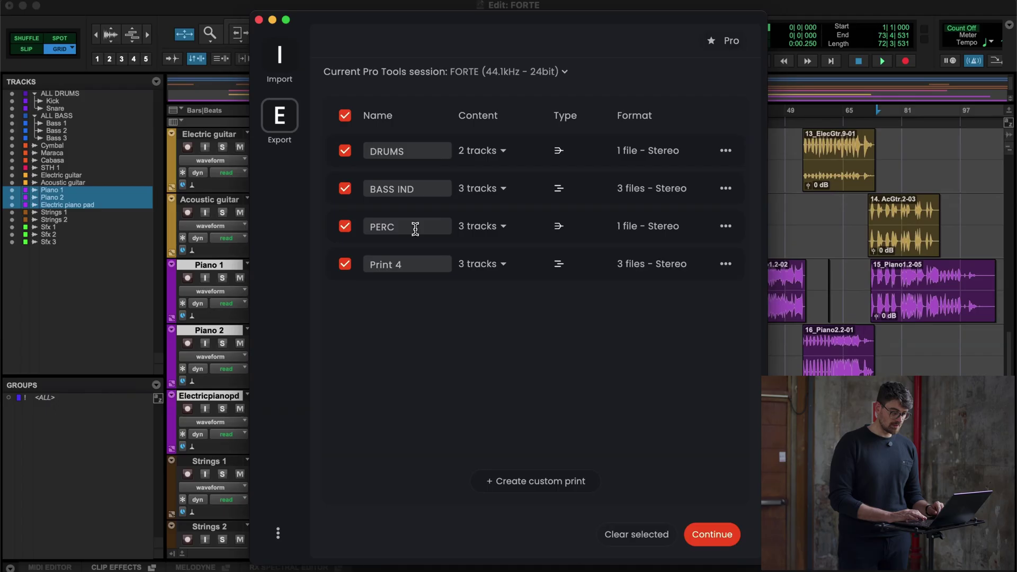
click(405, 266)
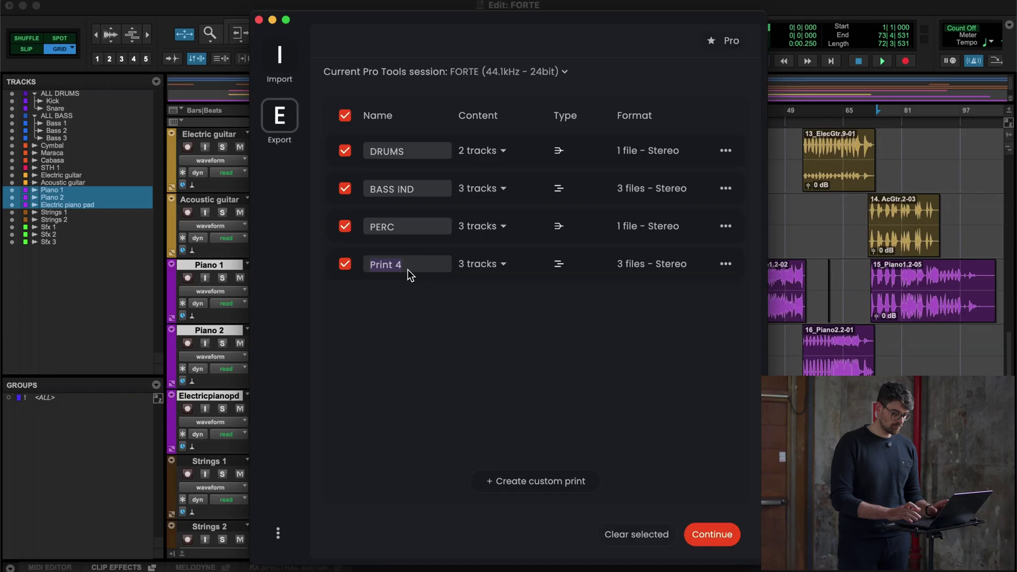
text(PIANO IND)
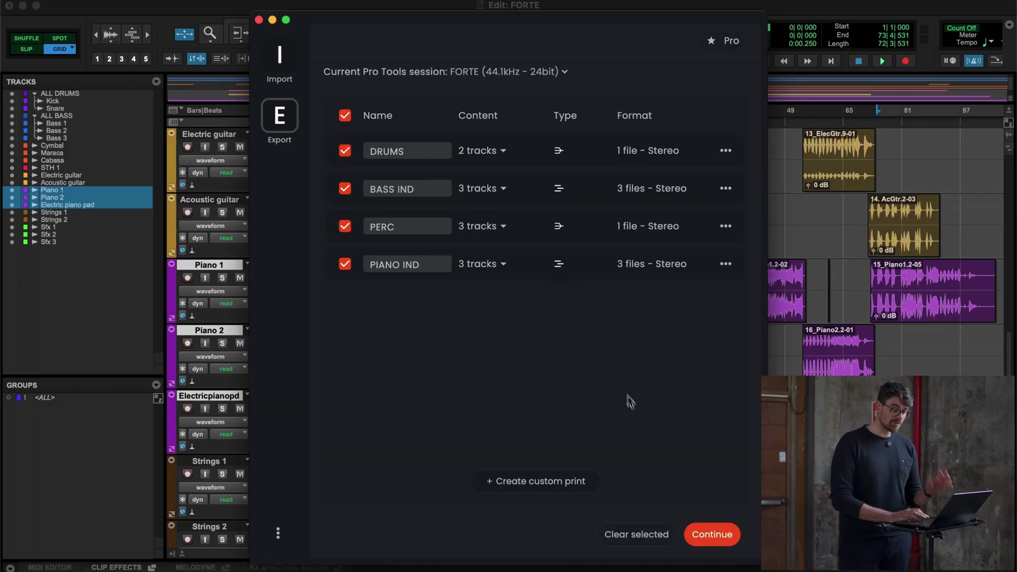
Review print settings, keeping base name TEST, Mix Source Output and the Bounced Files folder.
click(706, 536)
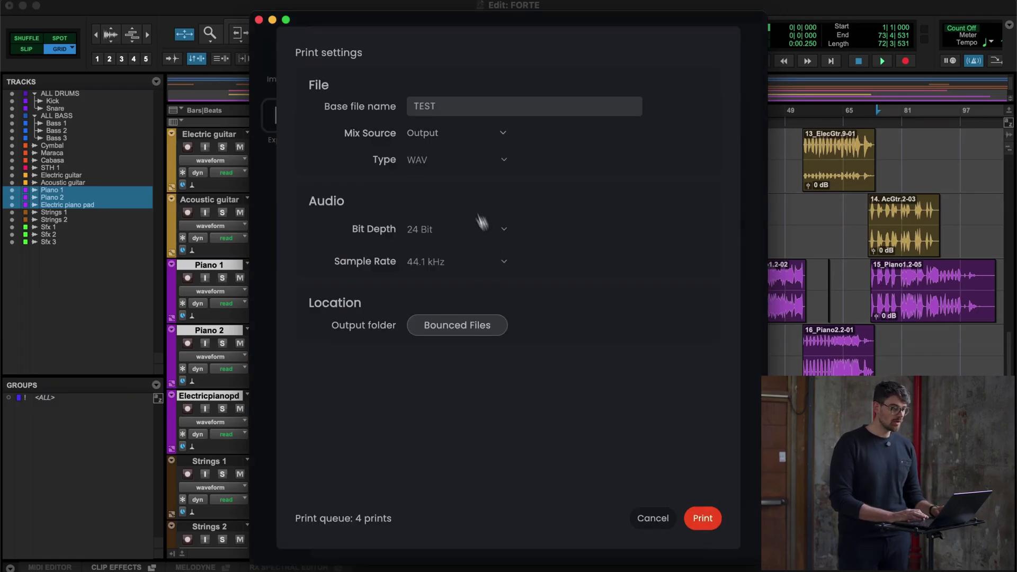
click(456, 108)
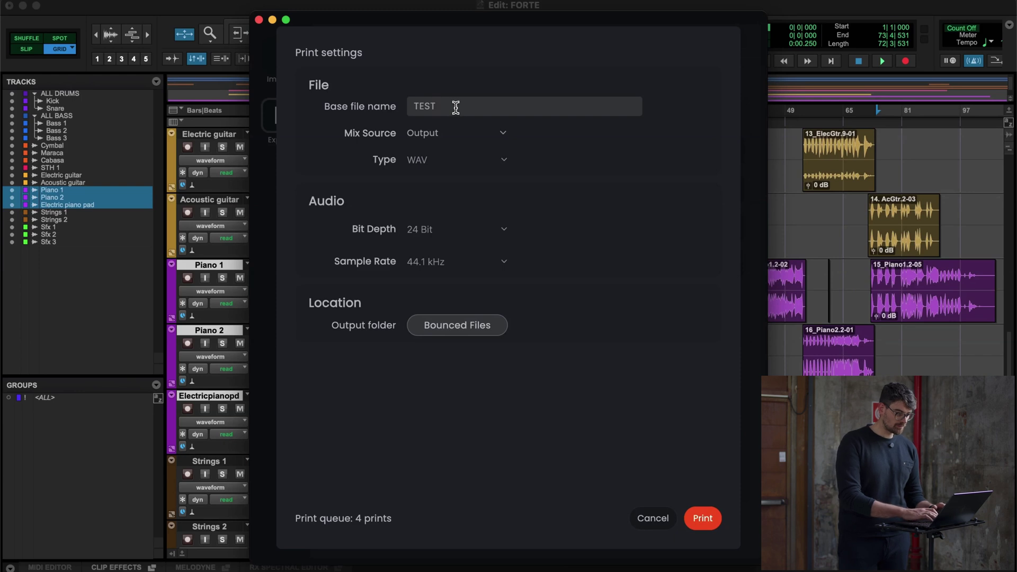
click(461, 139)
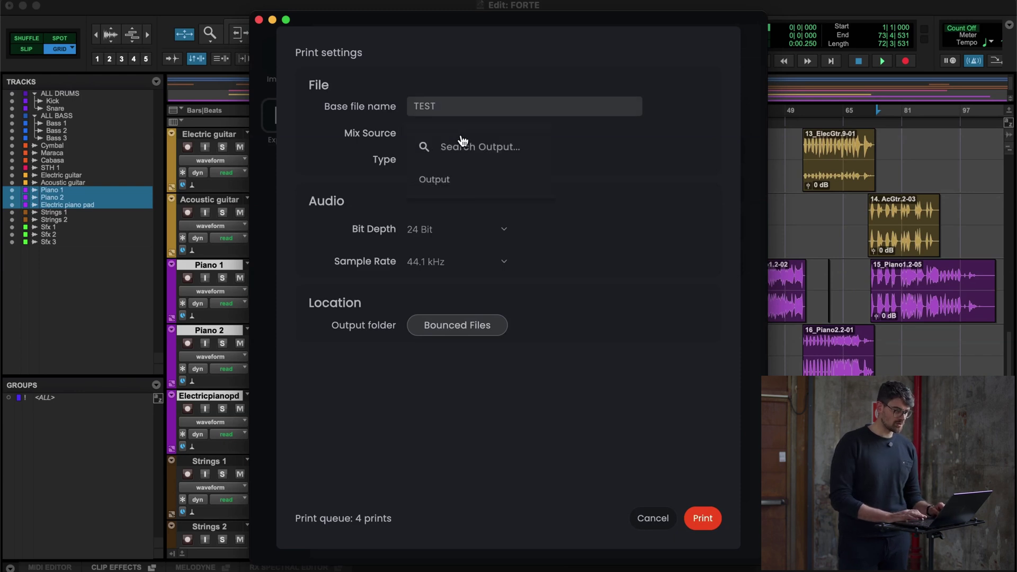
click(465, 183)
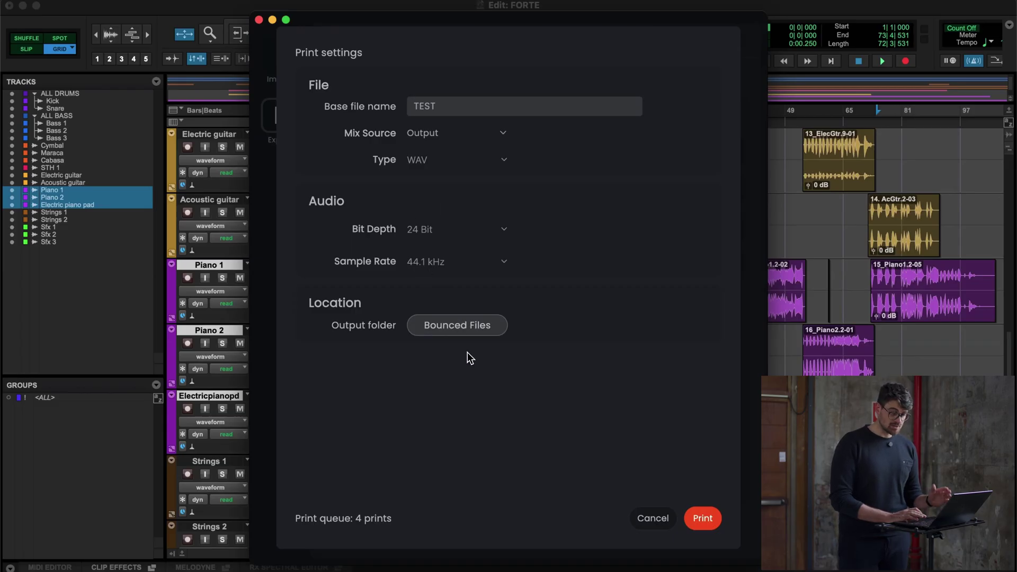
click(465, 329)
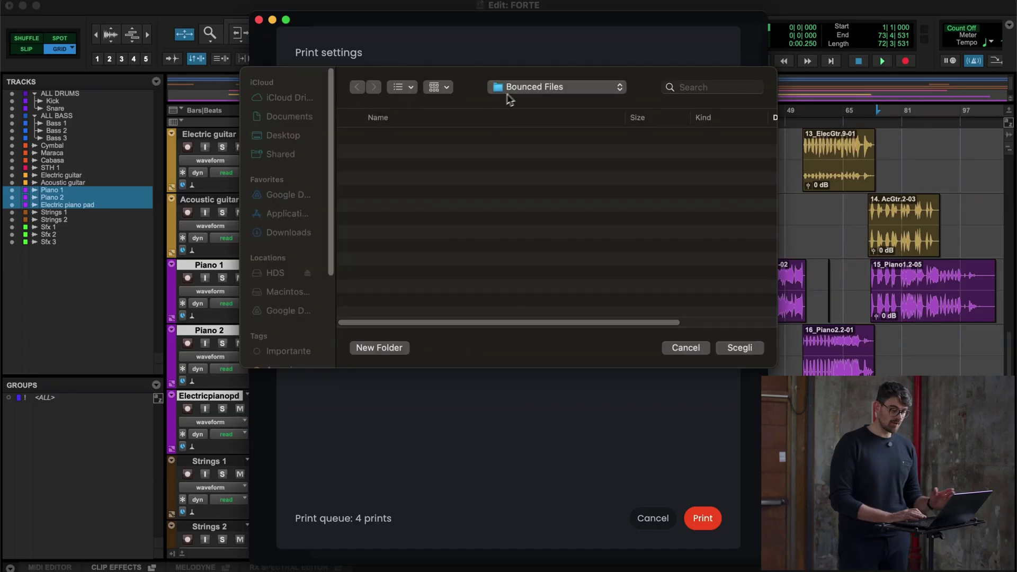
click(669, 348)
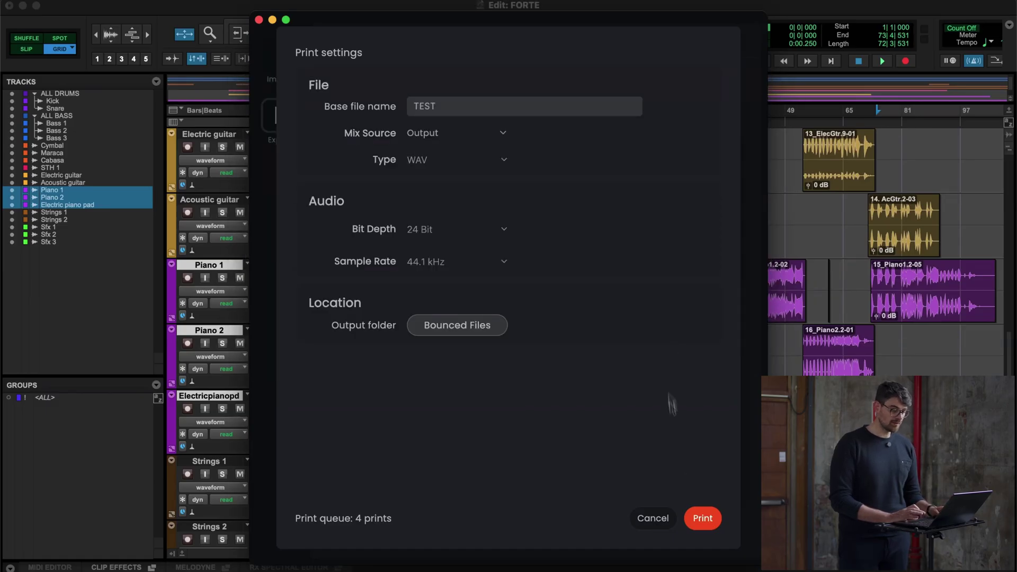
Start printing the four queued prints: DRUMS, BASS IND, PERC and PIANO IND.
click(703, 518)
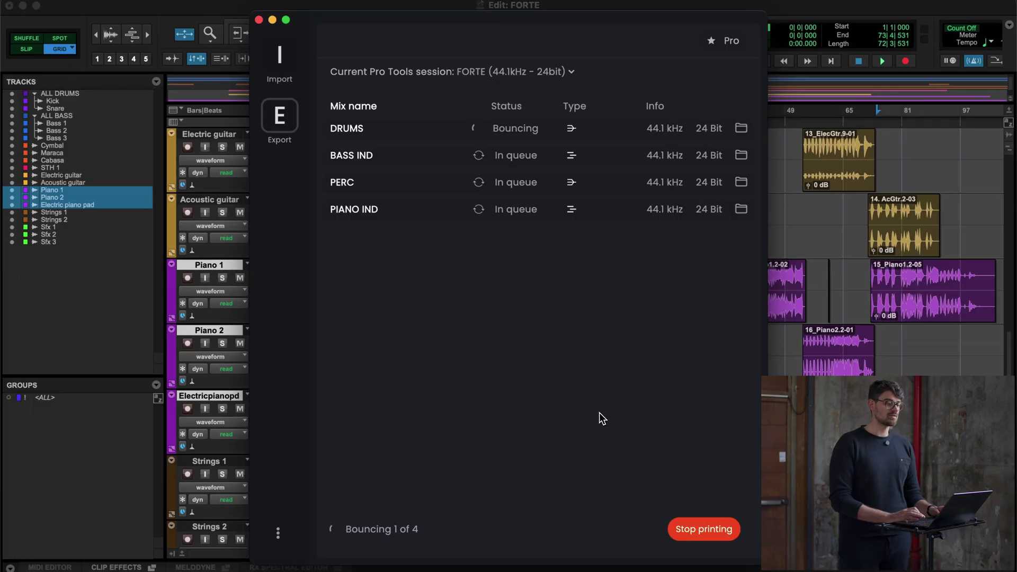